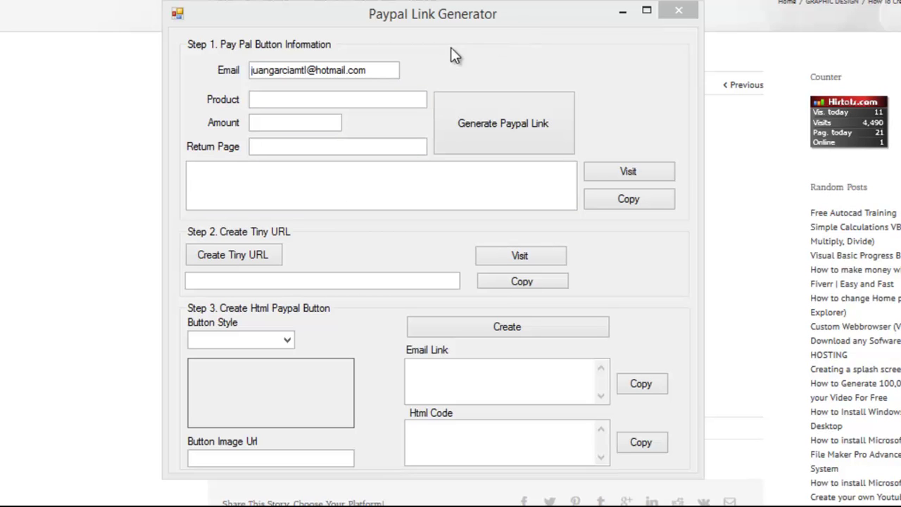
- Click the generator's email and product fields, then bring the published PayPal button post forward
left_click(307, 72)
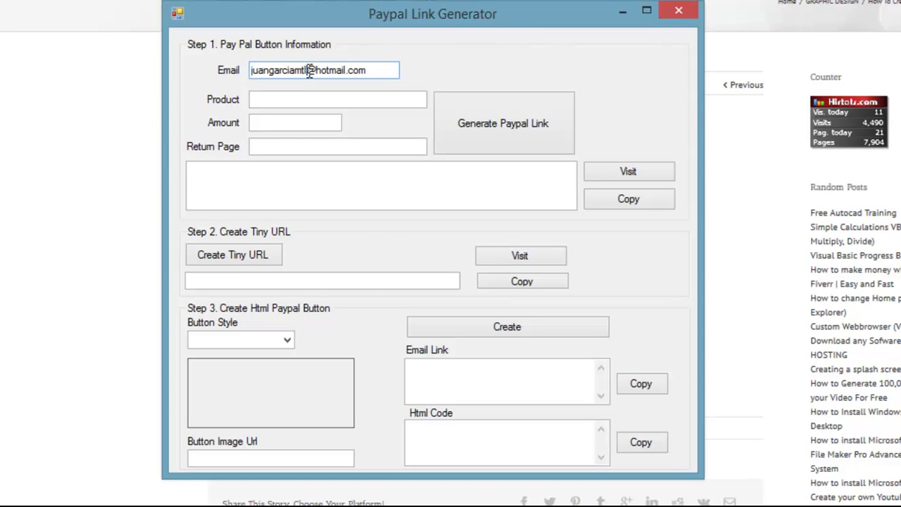
left_click(335, 99)
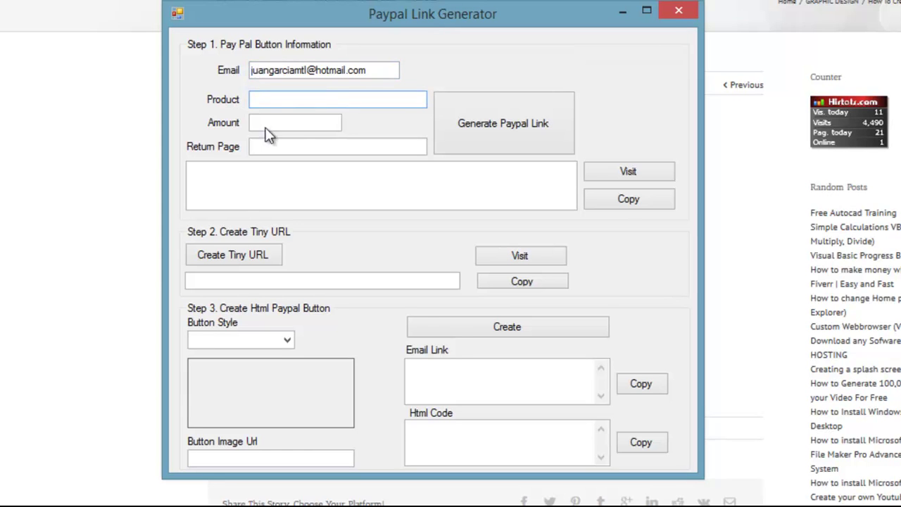
left_click(109, 193)
scroll(267, 193, "up", 2)
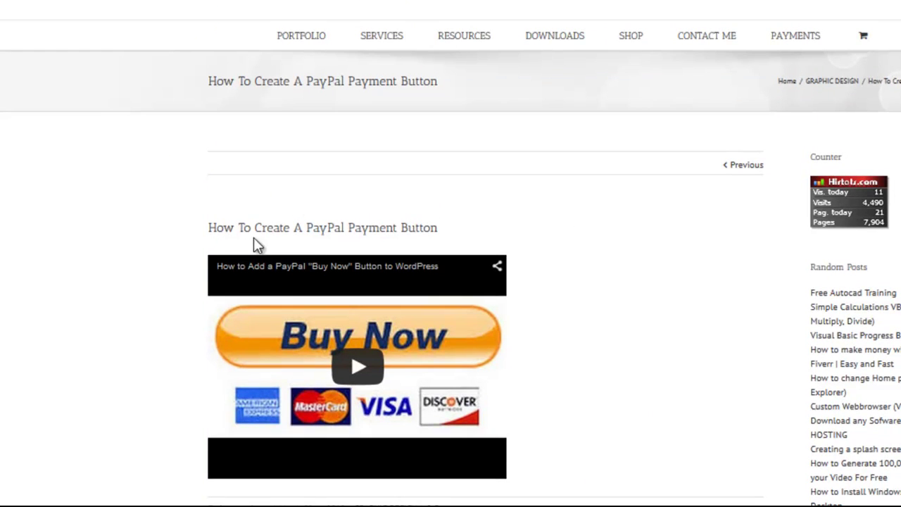
- Scroll through the 'How To Create A PayPal Payment Button' post and its embedded video
left_click_drag(235, 229, 438, 229)
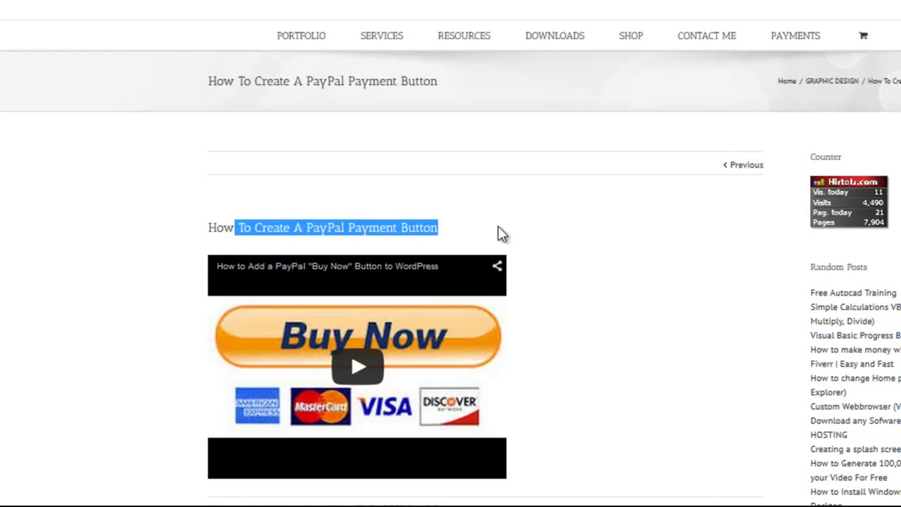
scroll(524, 224, "down", 2)
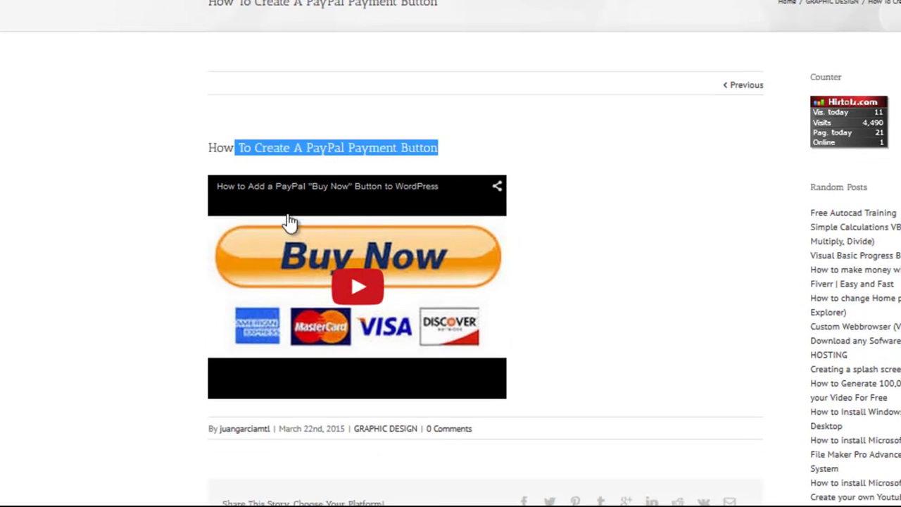
scroll(441, 241, "down", 2)
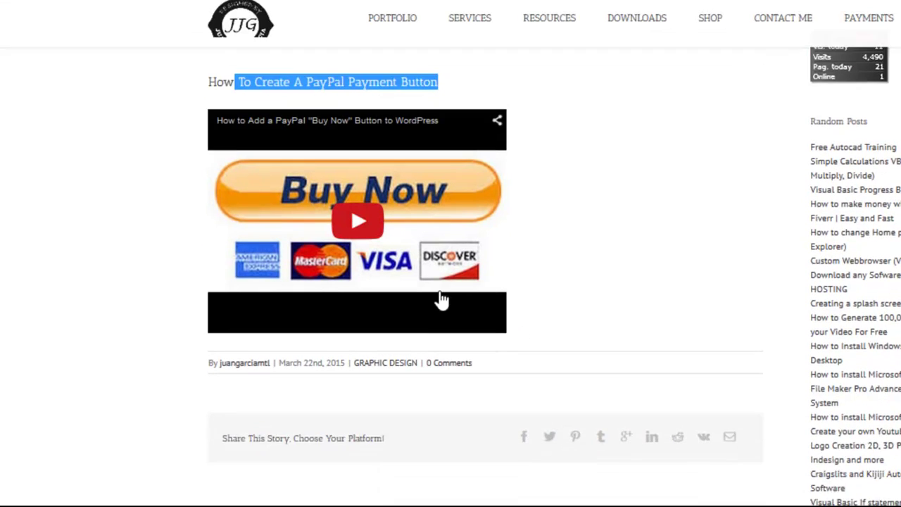
scroll(383, 199, "down", 2)
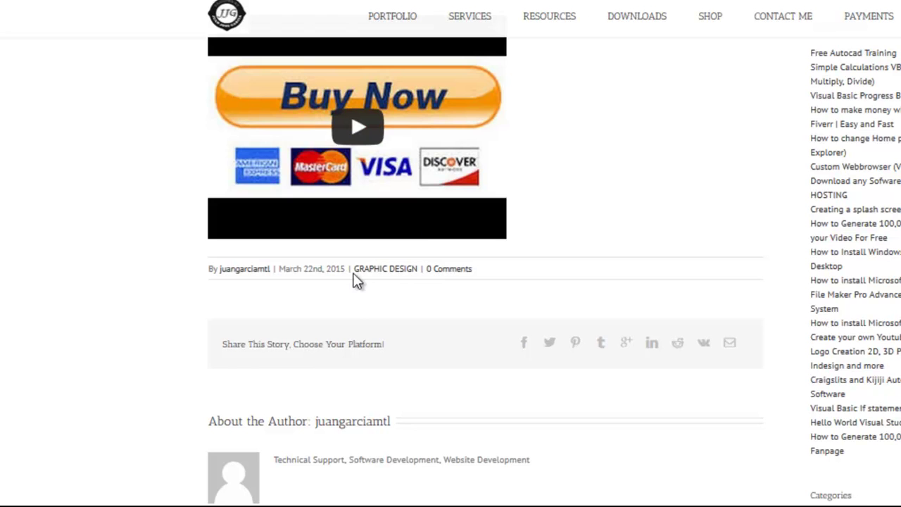
scroll(366, 310, "down", 2)
scroll(423, 292, "up", 2)
scroll(535, 267, "up", 2)
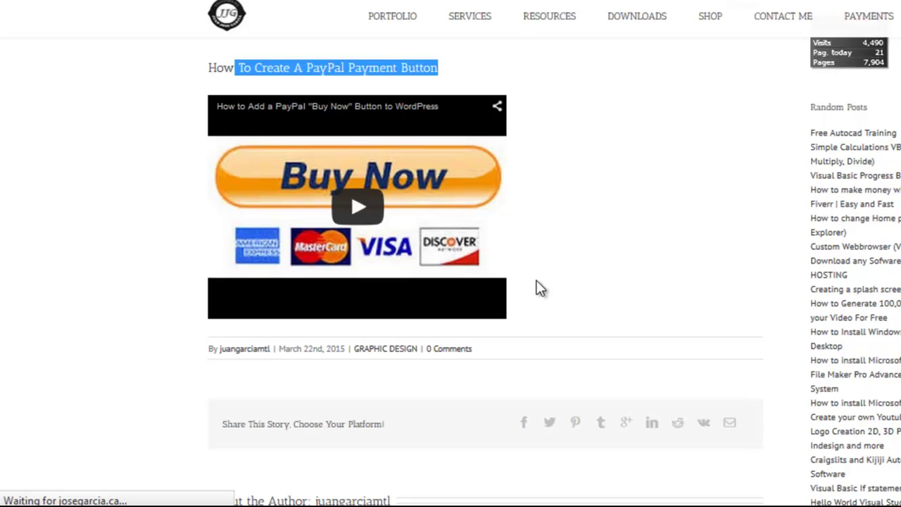
scroll(538, 287, "down", 2)
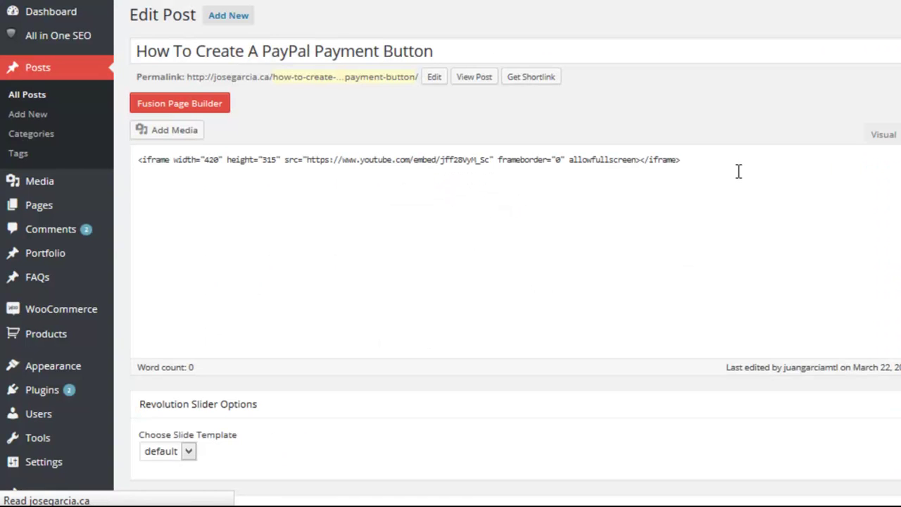
- Add the line 'This is a description' below the video embed code in the Text view
left_click(741, 171)
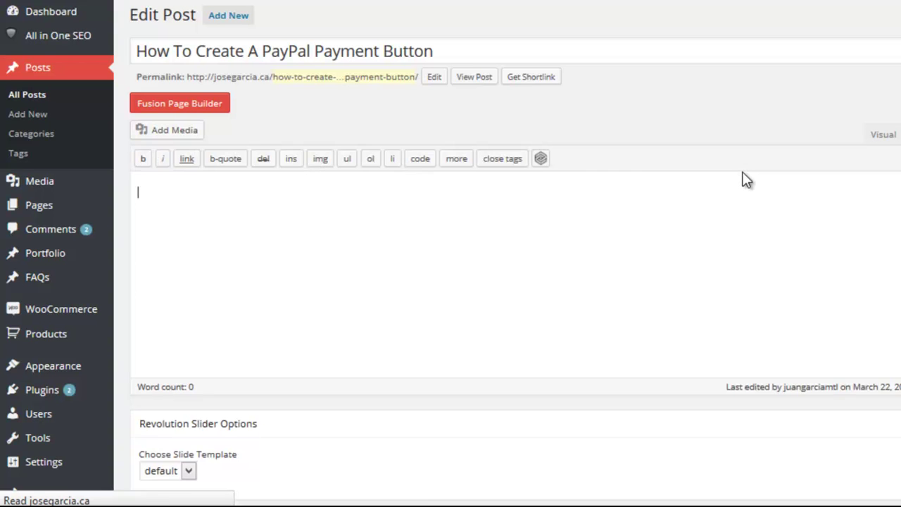
key("Return")
key("Return")
type("This is a ")
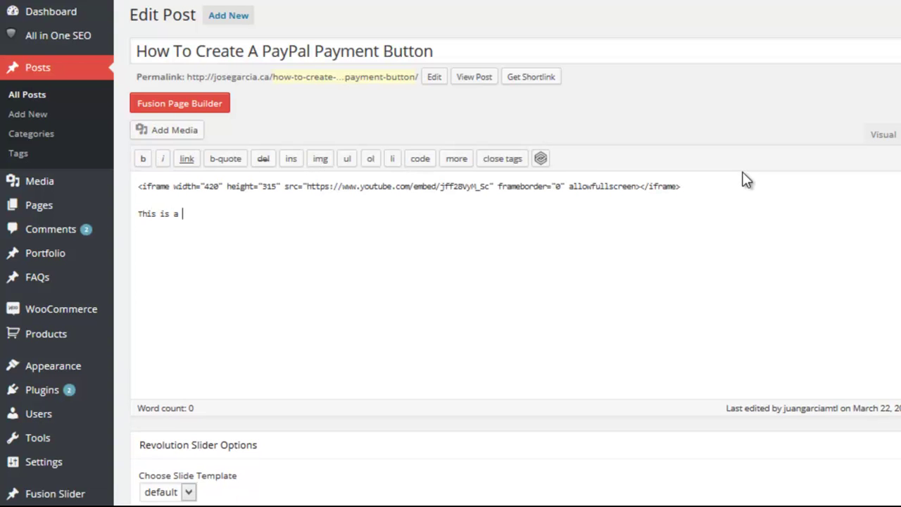
type("descriptio")
type("n")
- In the Visual editor, add an empty paragraph below the description, then return to the generator
left_click(883, 134)
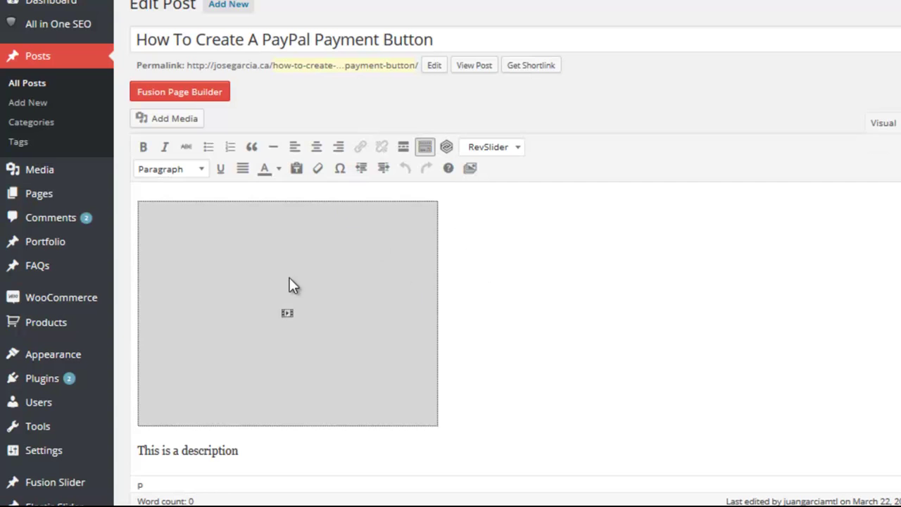
scroll(314, 321, "down", 3)
scroll(314, 328, "down", 1)
left_click(274, 288)
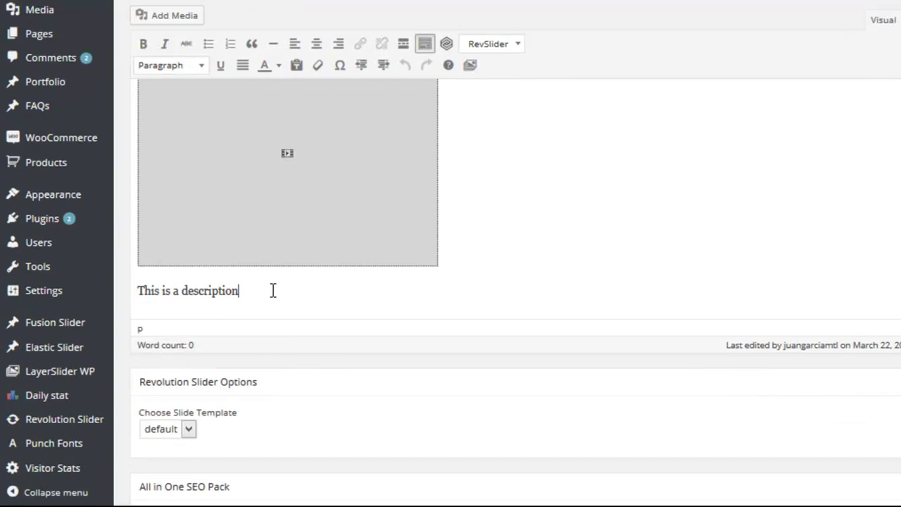
key("Return")
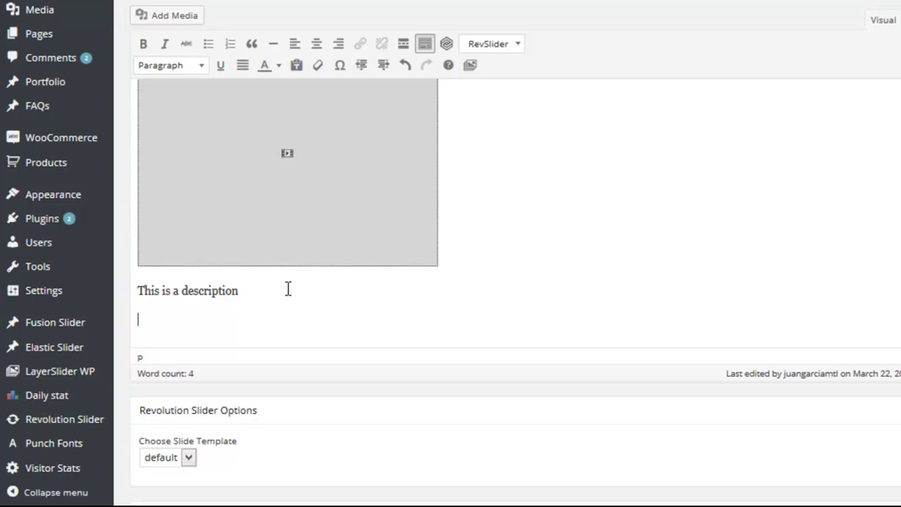
scroll(514, 268, "up", 3)
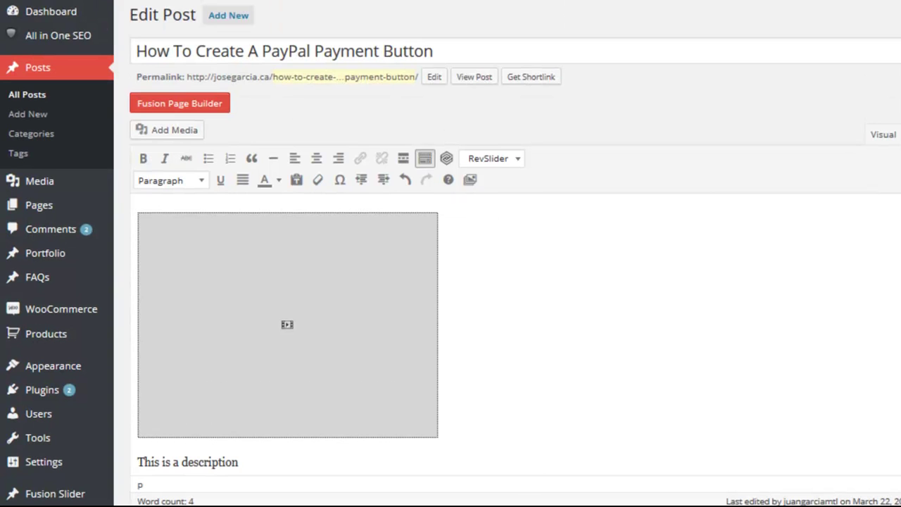
key("alt+Tab")
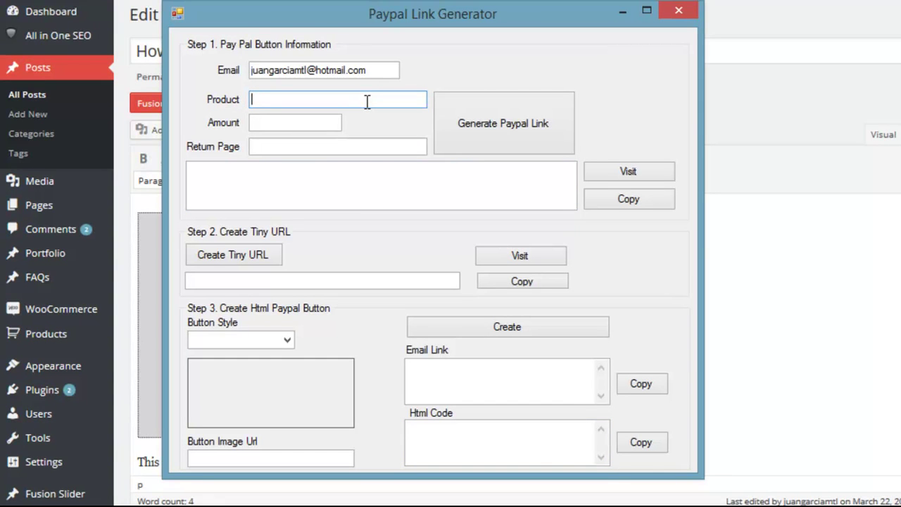
- Enter the product name 'Paypal Button Software Creator'
type("P")
type("aypal B")
type("t")
key("BackSpace")
type("utto")
type("n C")
key("BackSpace")
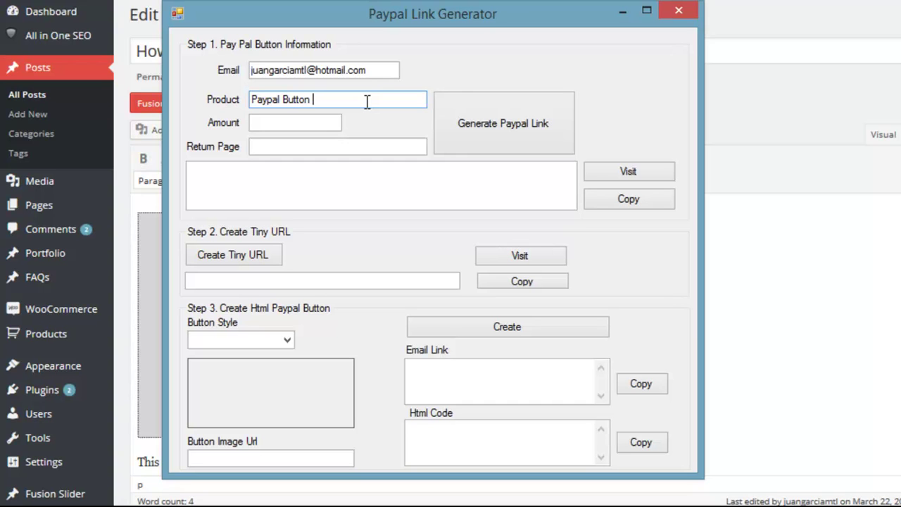
type("Software ")
type("Creator")
- Set the amount to 10 and paste the YouTube video link as the return page
left_click(310, 124)
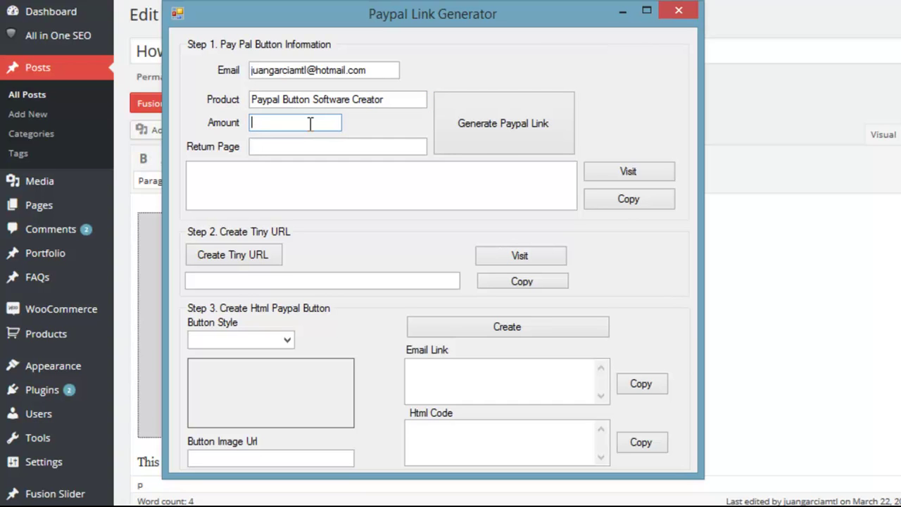
type("10")
left_click(308, 146)
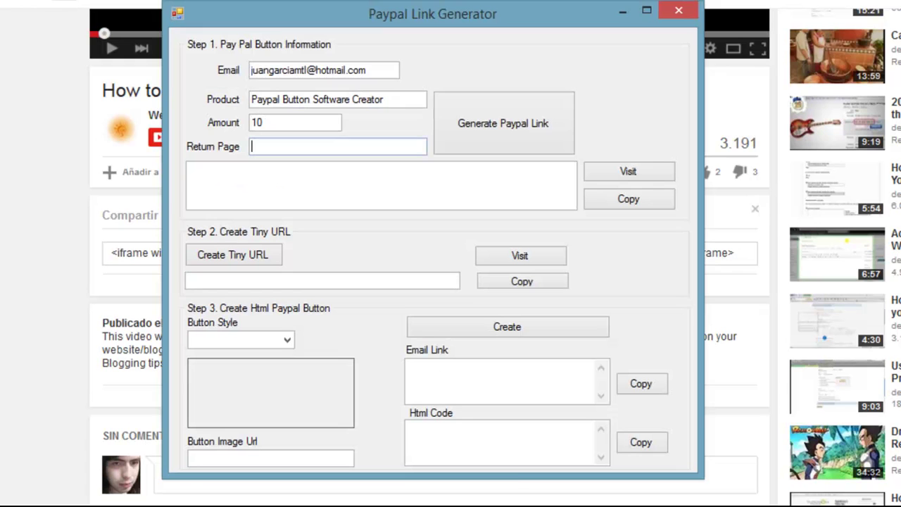
key("ctrl+v")
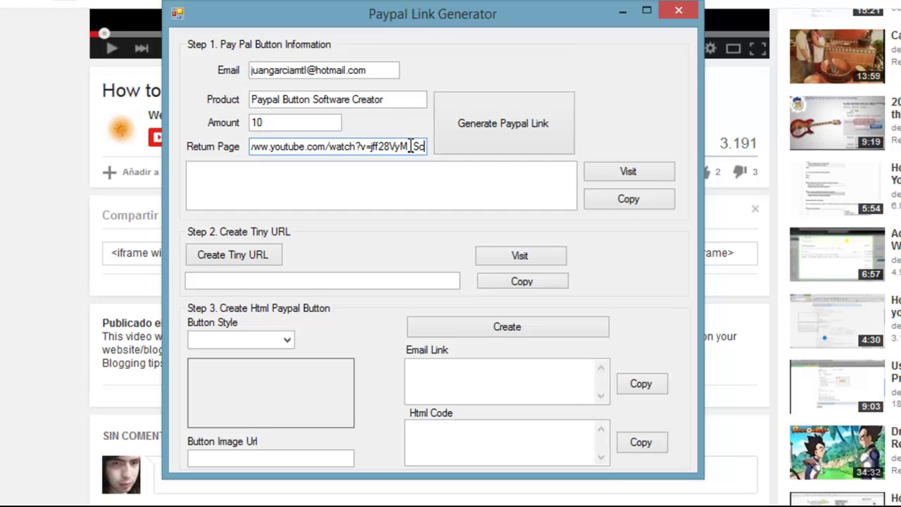
- Generate the buy-now link and inspect it, checking the amount 10 and the URL's end
left_click(523, 132)
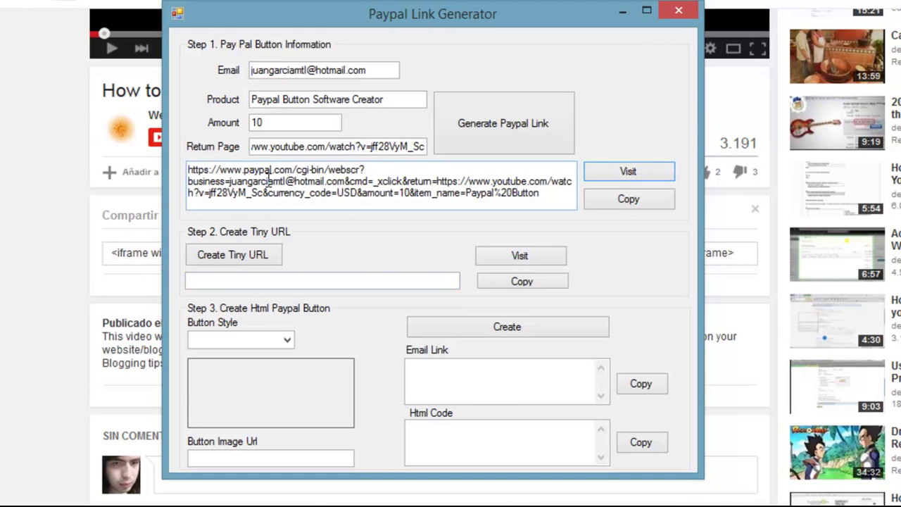
left_click(187, 171)
left_click_drag(187, 171, 566, 195)
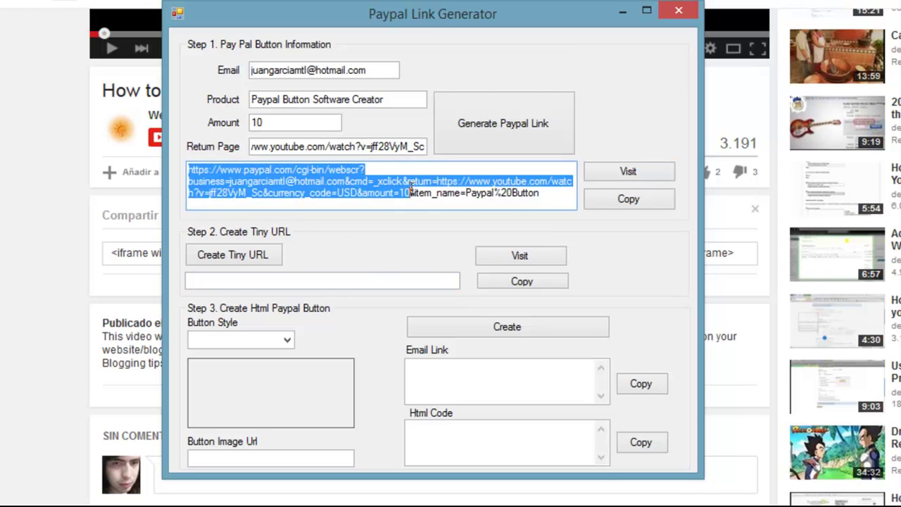
left_click(565, 195)
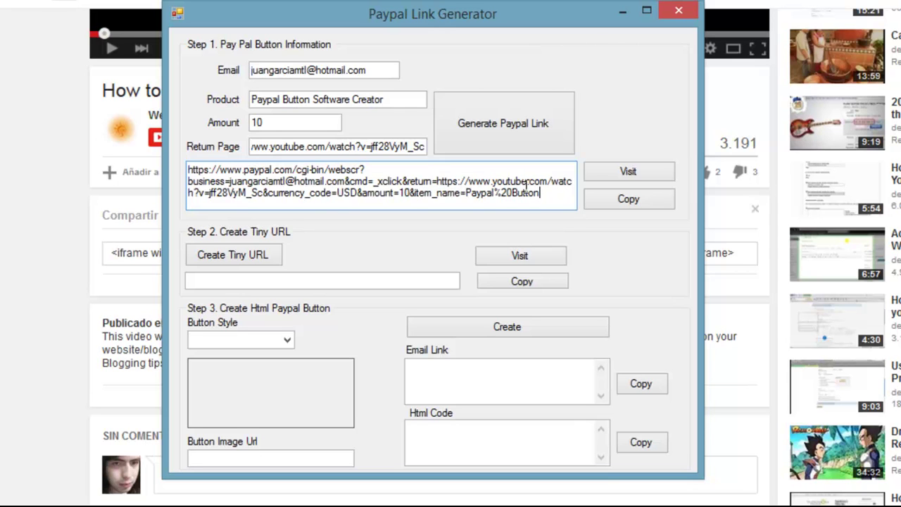
double_click(406, 193)
left_click(406, 192)
key("ctrl+End")
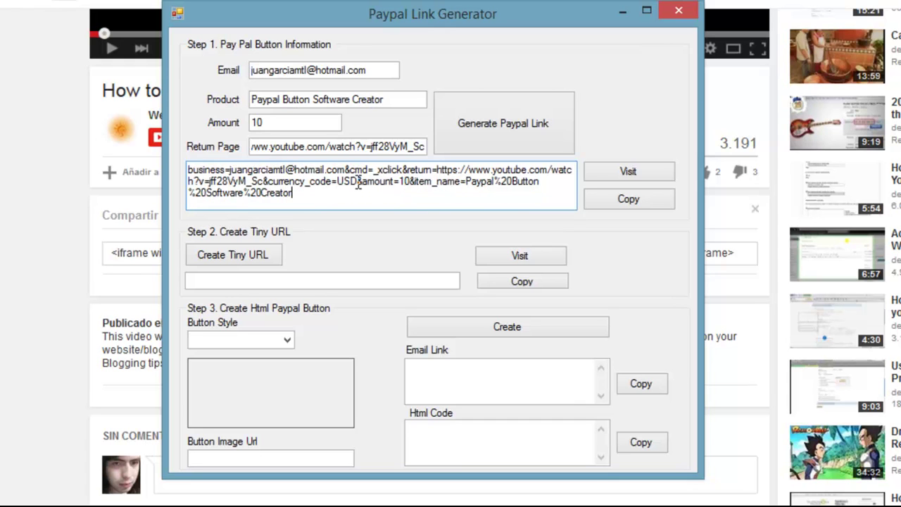
left_click(268, 254)
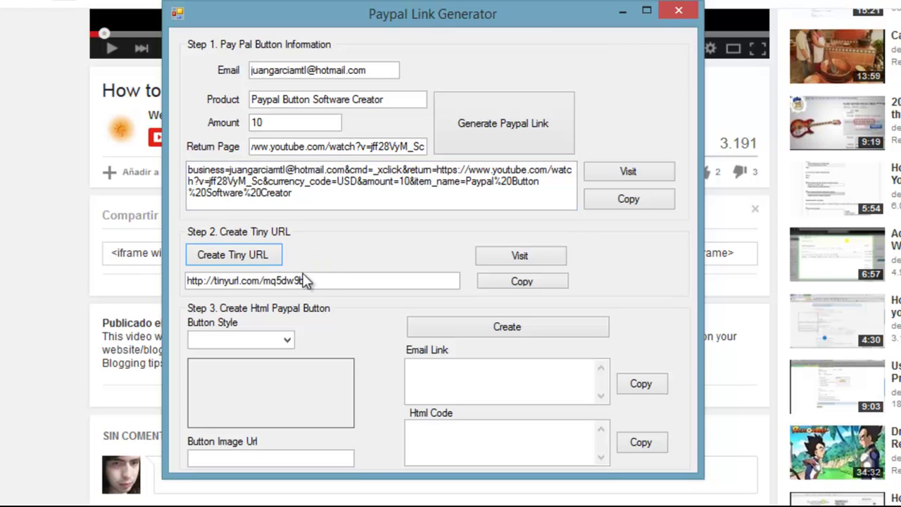
left_click_drag(317, 207, 174, 143)
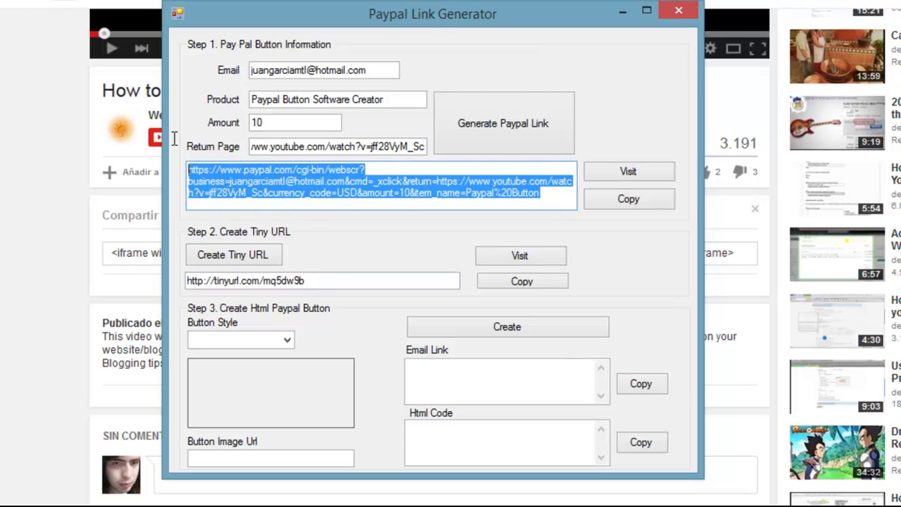
left_click(283, 281)
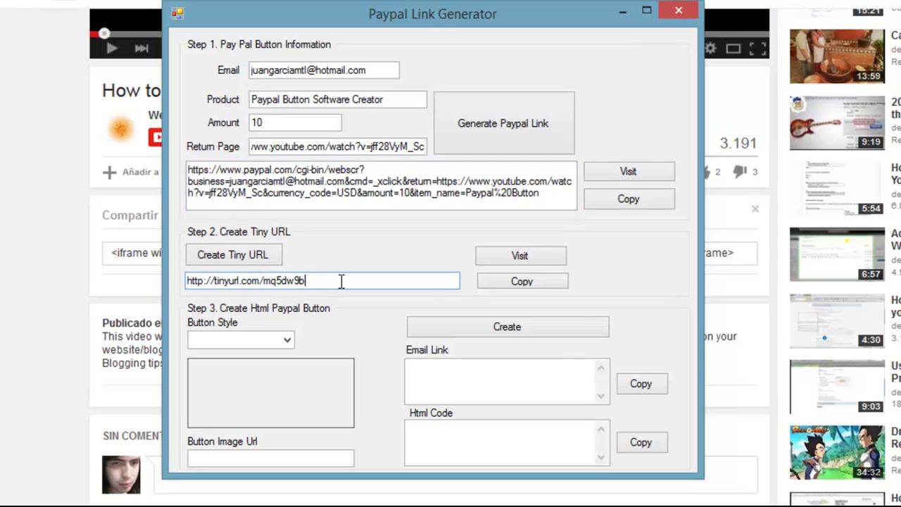
left_click_drag(342, 281, 181, 281)
left_click(519, 255)
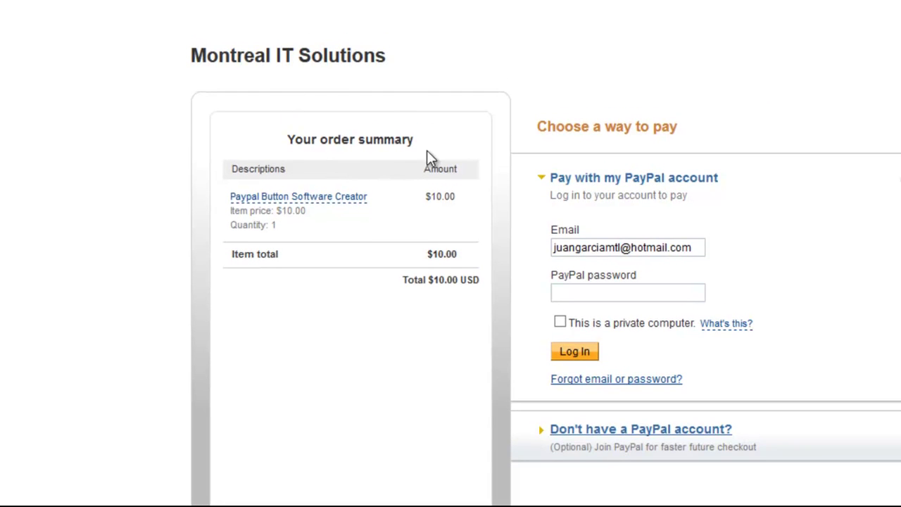
- Scroll the PayPal checkout to confirm Paypal Button Software Creator at $10.00 USD
scroll(423, 171, "down", 3)
scroll(424, 171, "up", 3)
scroll(434, 262, "down", 3)
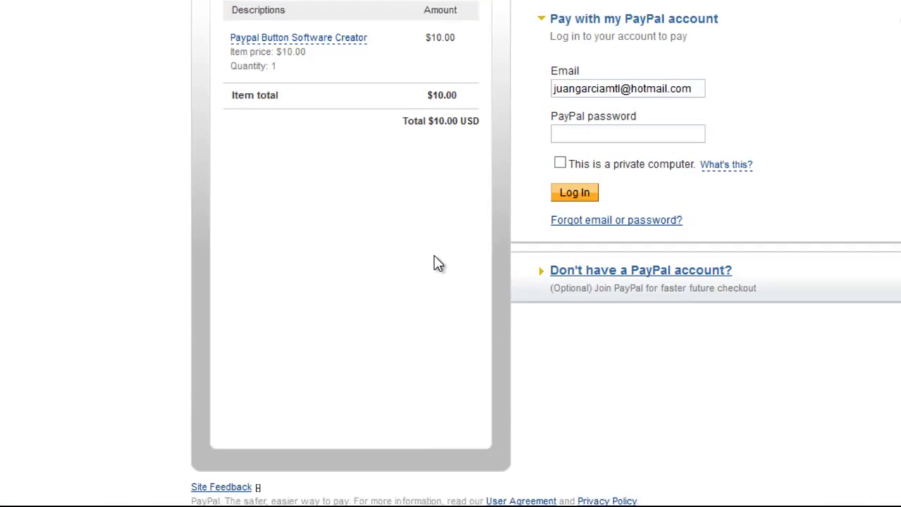
scroll(469, 222, "up", 3)
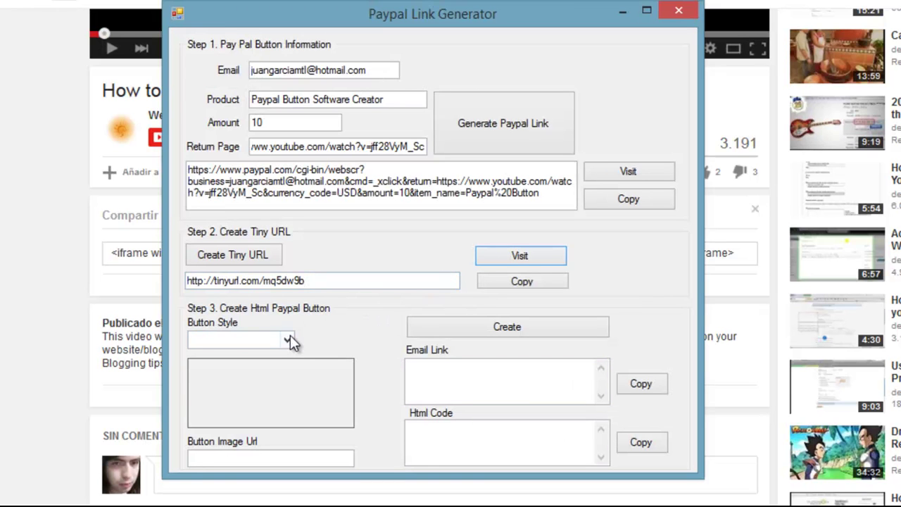
- Preview button styles Buy Now 1 through 6 and keep the red Buy Now 6 Order Now style
left_click(288, 340)
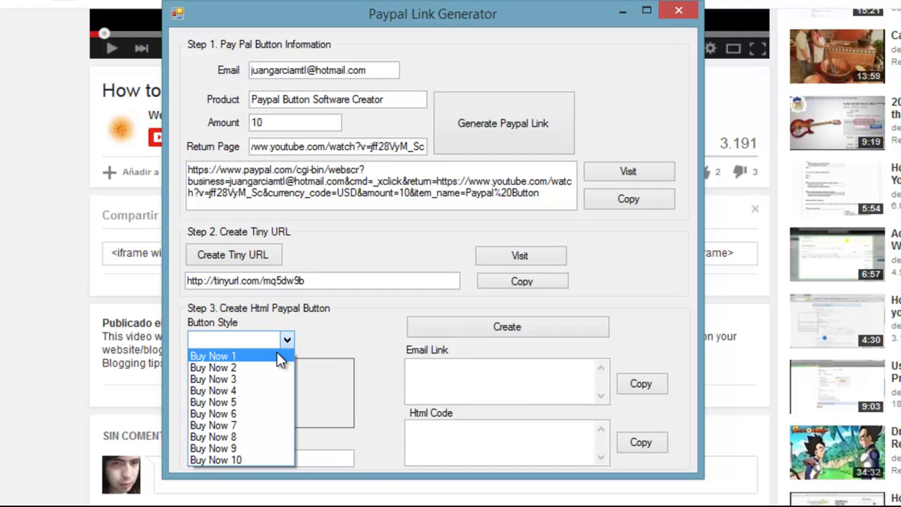
left_click(260, 358)
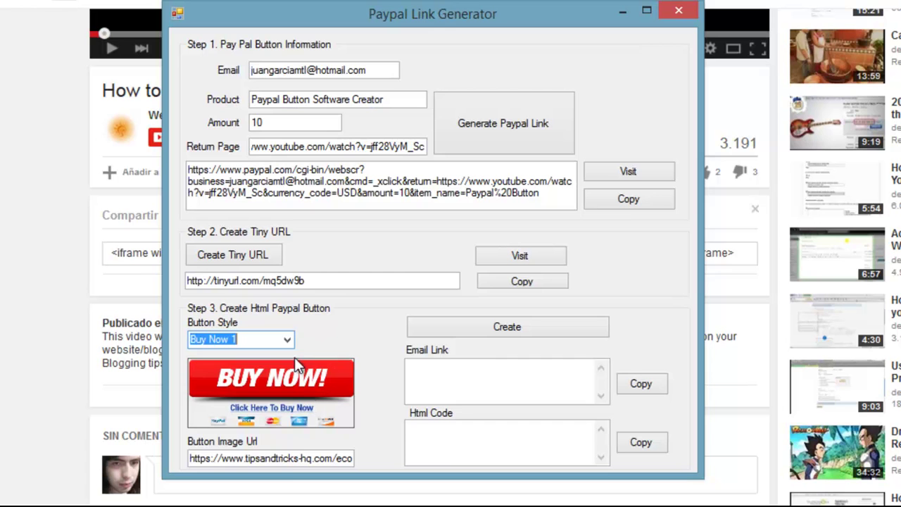
left_click(287, 339)
left_click(277, 363)
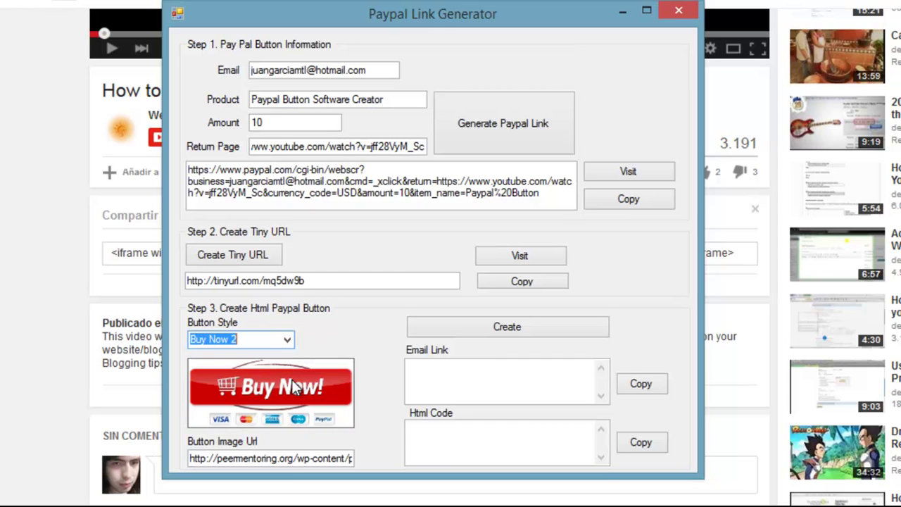
left_click(287, 340)
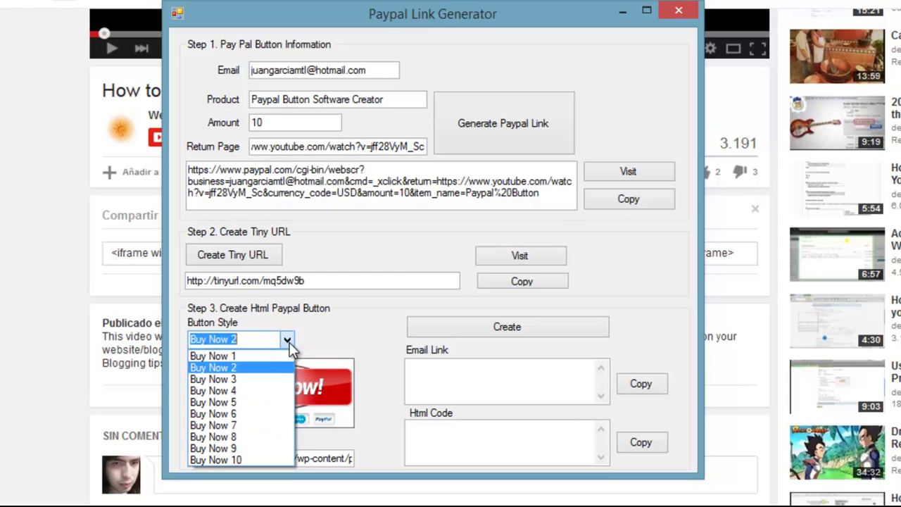
left_click(278, 381)
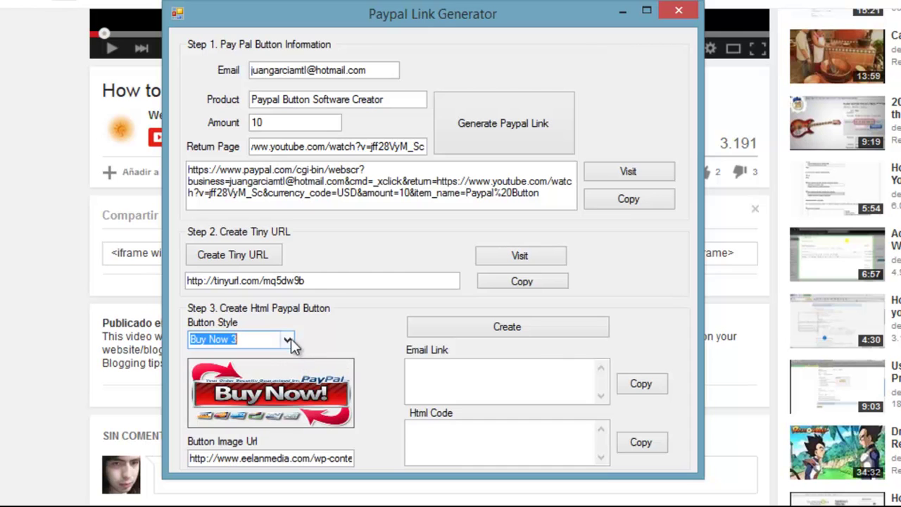
left_click(288, 342)
left_click(274, 391)
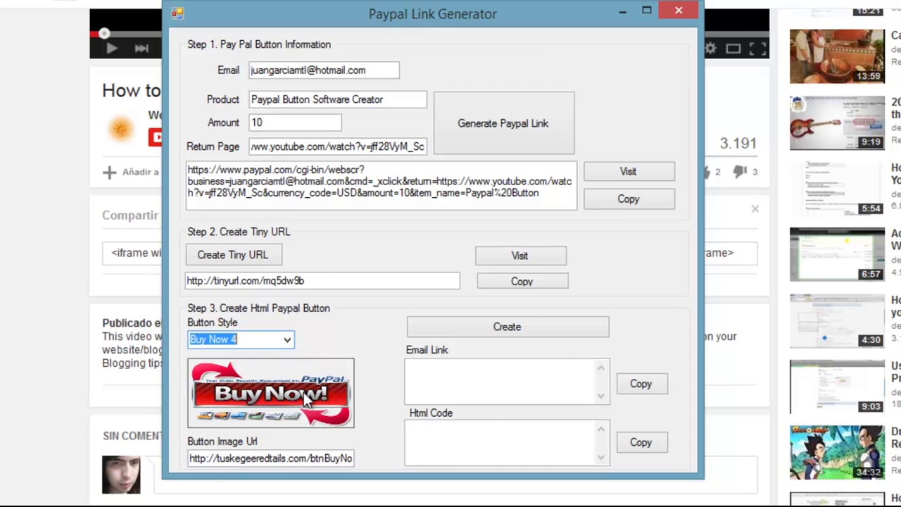
left_click(287, 339)
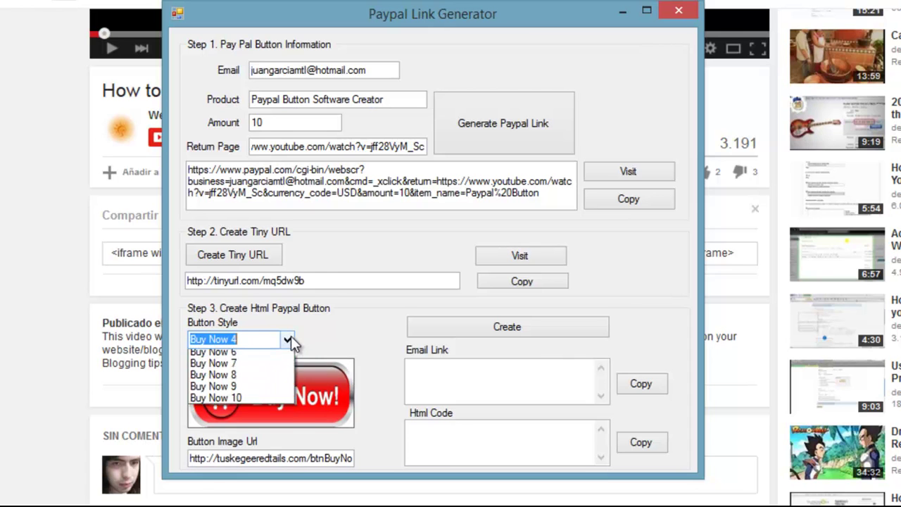
left_click(267, 402)
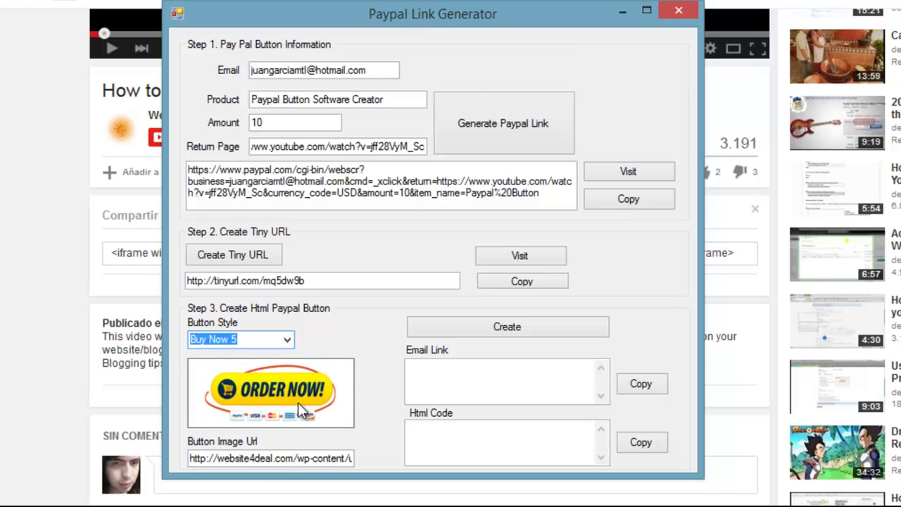
left_click(286, 340)
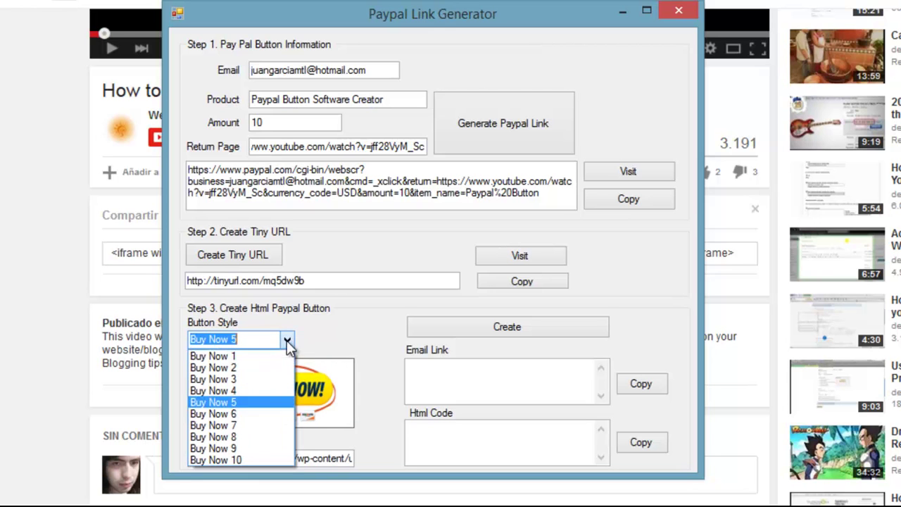
left_click(280, 414)
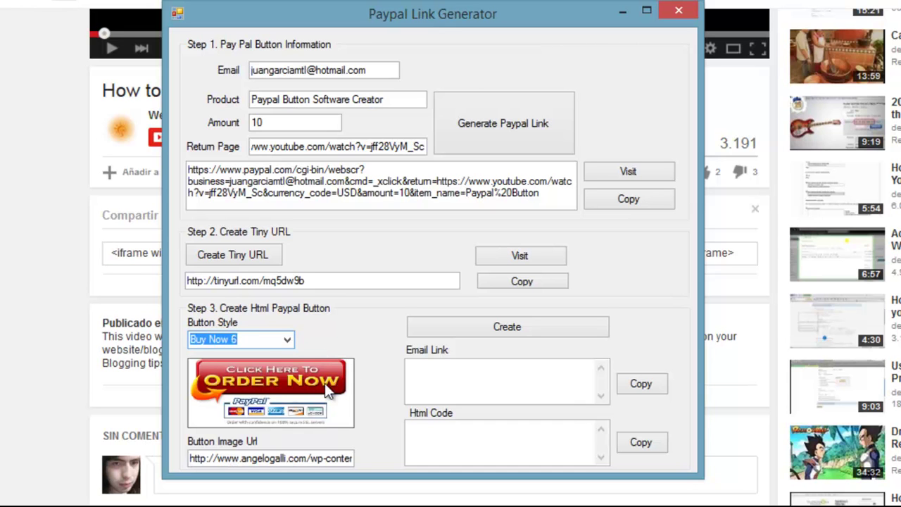
- Generate the email link and HTML code, copy the email link, and start a new email
left_click(517, 326)
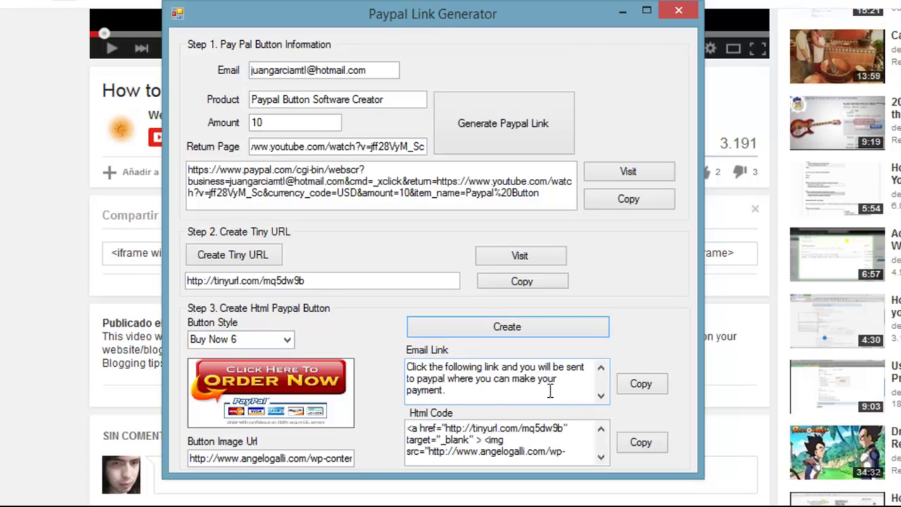
left_click(643, 380)
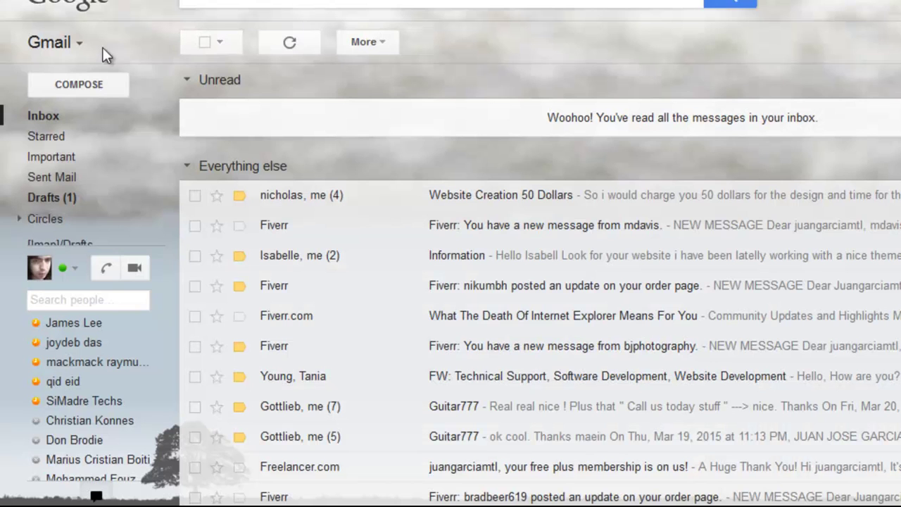
left_click(106, 85)
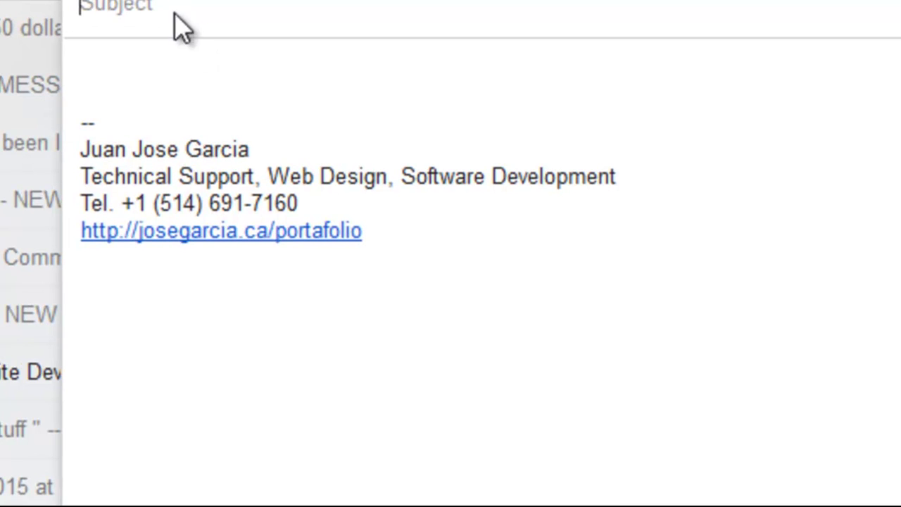
- Paste the payment text with tinyurl.com/mq5dw9b into the Gmail draft, then close it
left_click(174, 66)
key("ctrl+v")
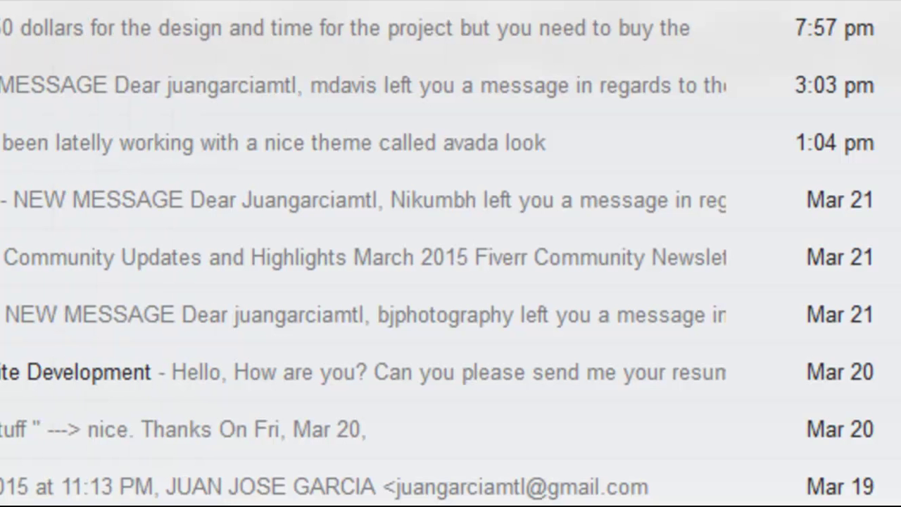
key("ctrl+Return")
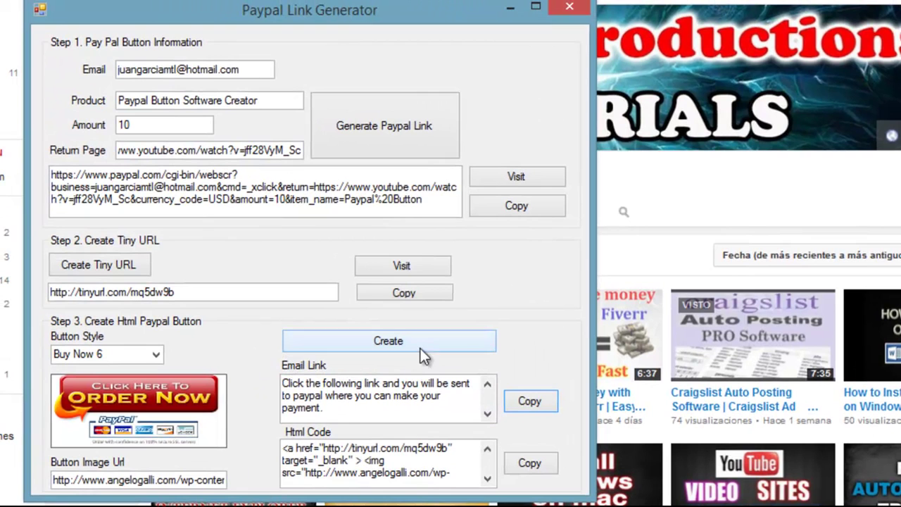
- Select and copy the red Order Now button's HTML code
left_click(294, 448)
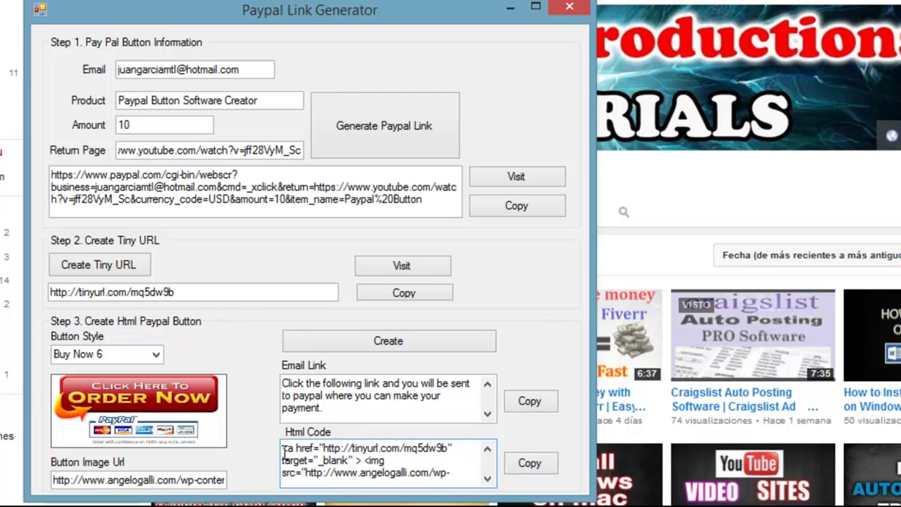
mouse_move(284, 449)
left_mouse_down()
mouse_move(416, 491)
mouse_move(395, 427)
left_mouse_up()
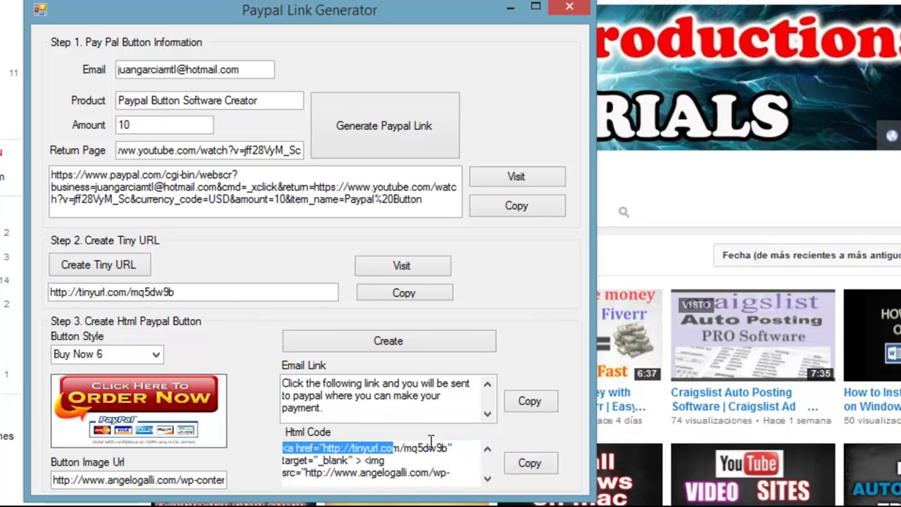
left_click(530, 468)
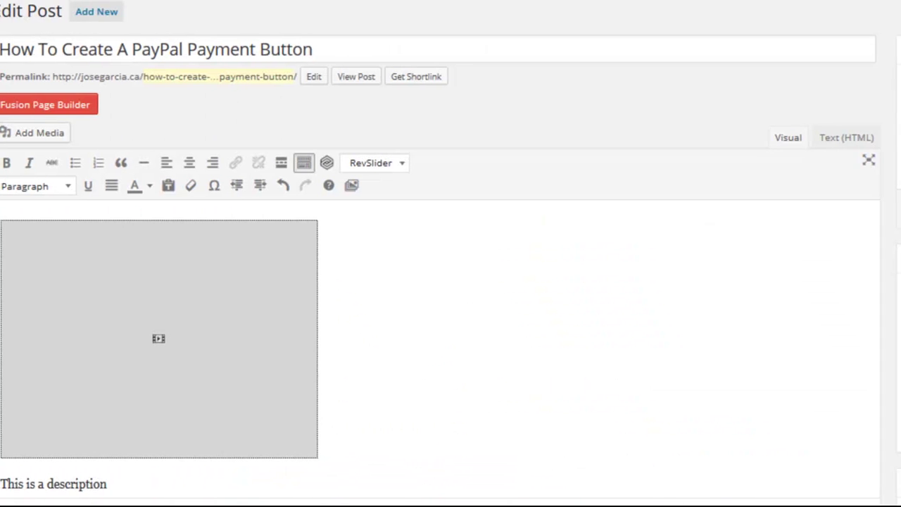
- Paste the generated button HTML after the &nbsp; line in the Text editor
scroll(423, 390, "down", 3)
left_click(201, 335)
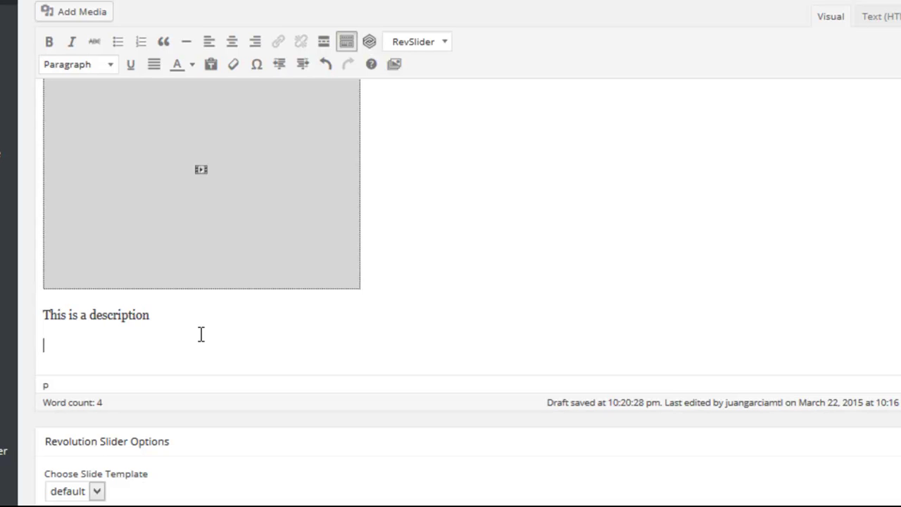
left_click(881, 17)
left_click(156, 206)
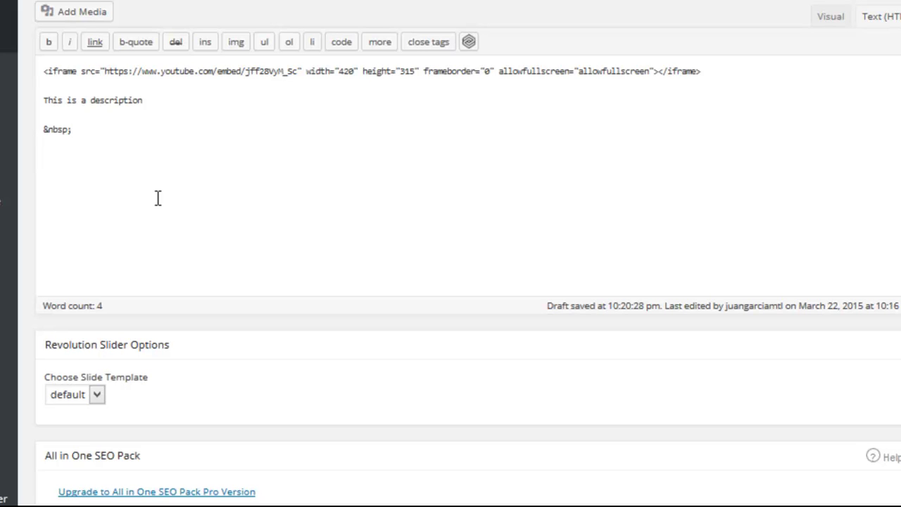
key("ctrl+v")
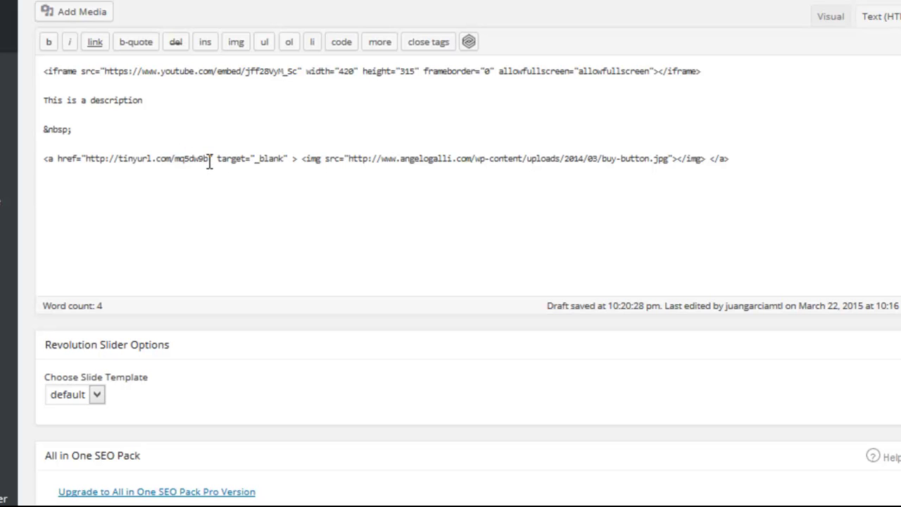
- Highlight the TinyURL link and the button image address in the pasted code
left_click_drag(209, 160, 84, 154)
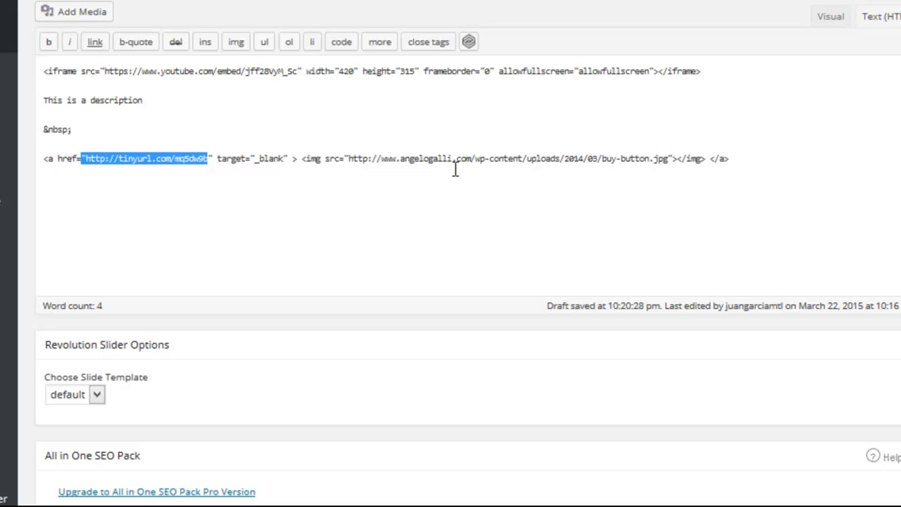
left_click_drag(348, 158, 671, 152)
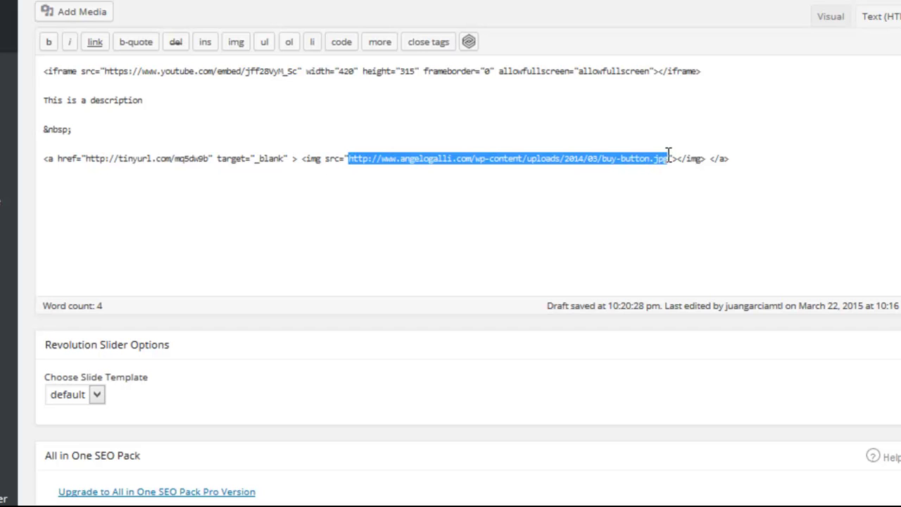
left_click_drag(671, 152, 656, 174)
- In the post's Visual view, check the Order Now button image beneath the description is linked
left_click(831, 16)
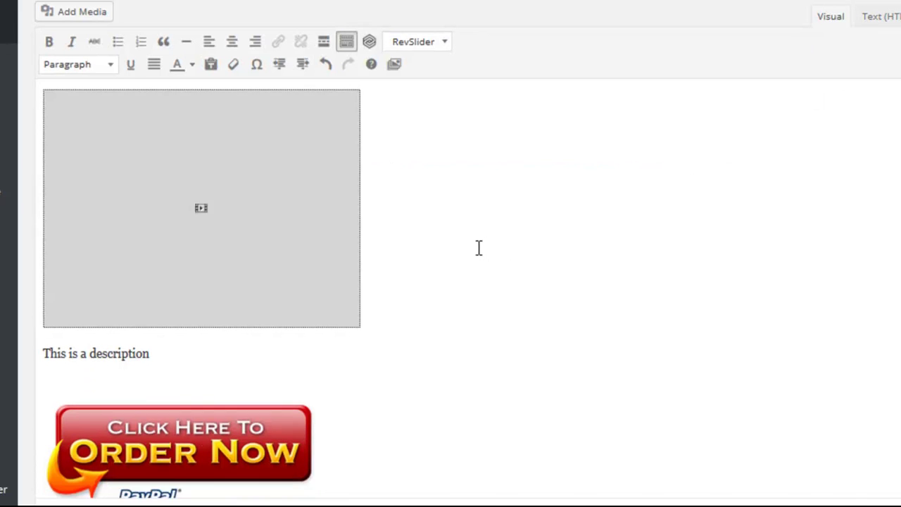
scroll(314, 319, "down", 3)
left_click(188, 297)
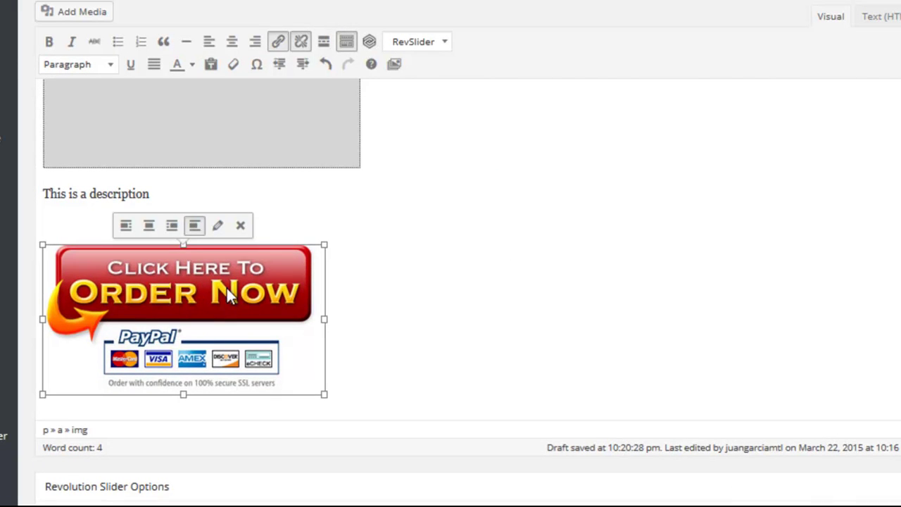
scroll(766, 239, "up", 2)
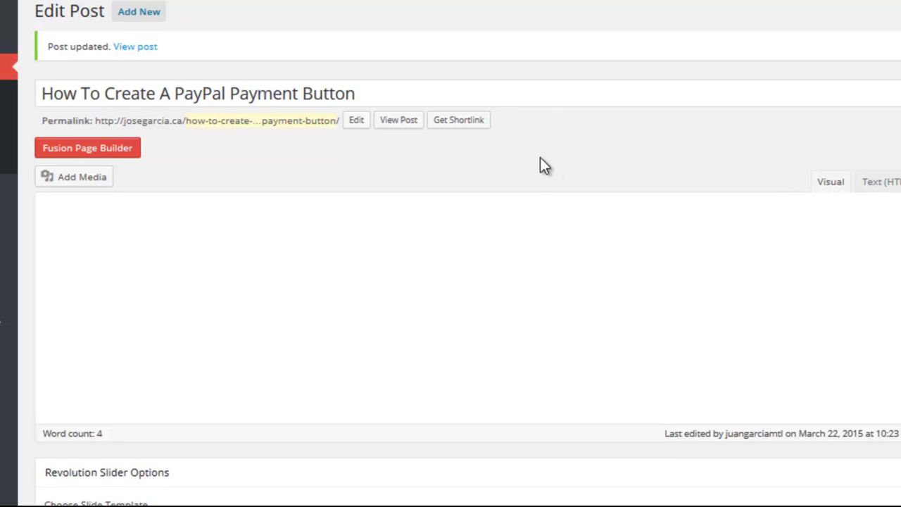
- Scroll down the published post to reach its Order Now button
scroll(539, 164, "down", 1)
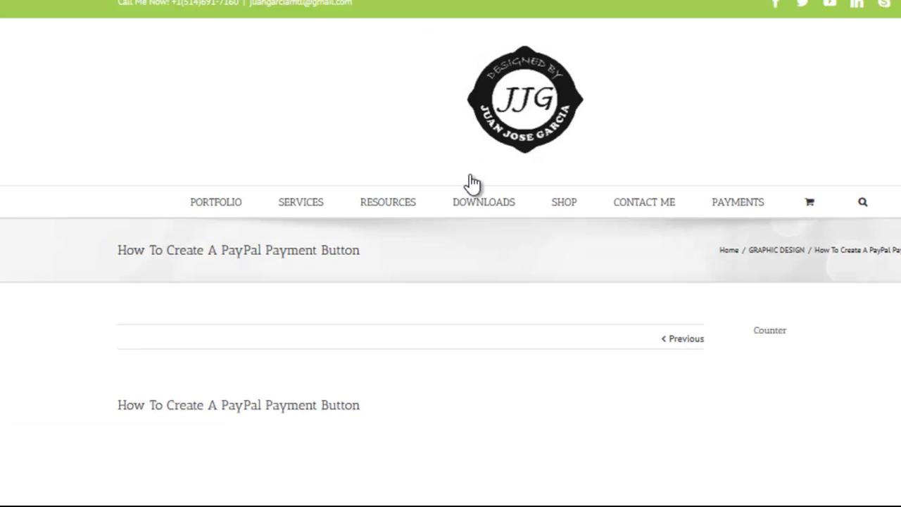
scroll(475, 233, "down", 3)
scroll(477, 240, "down", 3)
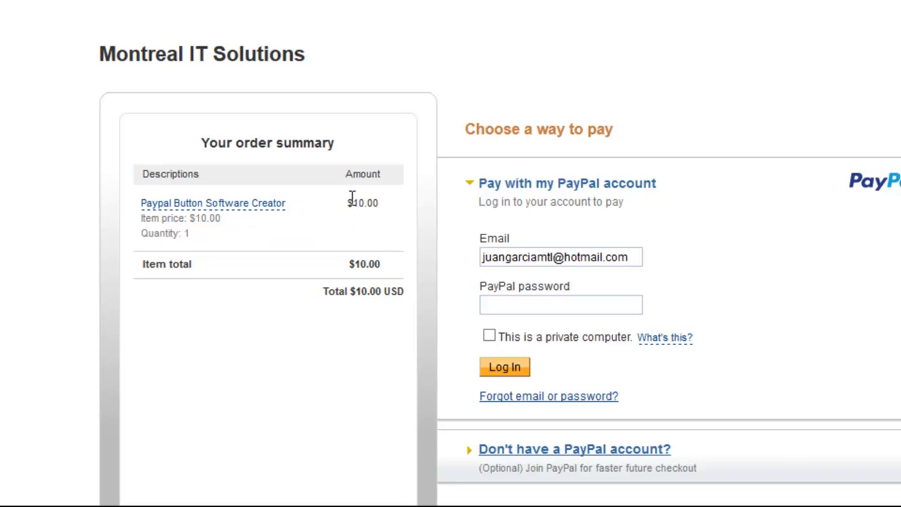
left_click_drag(347, 202, 409, 202)
left_click(381, 212)
scroll(381, 211, "down", 3)
scroll(381, 211, "up", 2)
scroll(400, 215, "up", 1)
left_click_drag(483, 258, 664, 252)
left_click(585, 303)
scroll(585, 302, "down", 3)
scroll(392, 317, "up", 3)
- Bring Paypal Link Generator forward and highlight the YouTube return page, seller email and amount 10
key("alt+Tab")
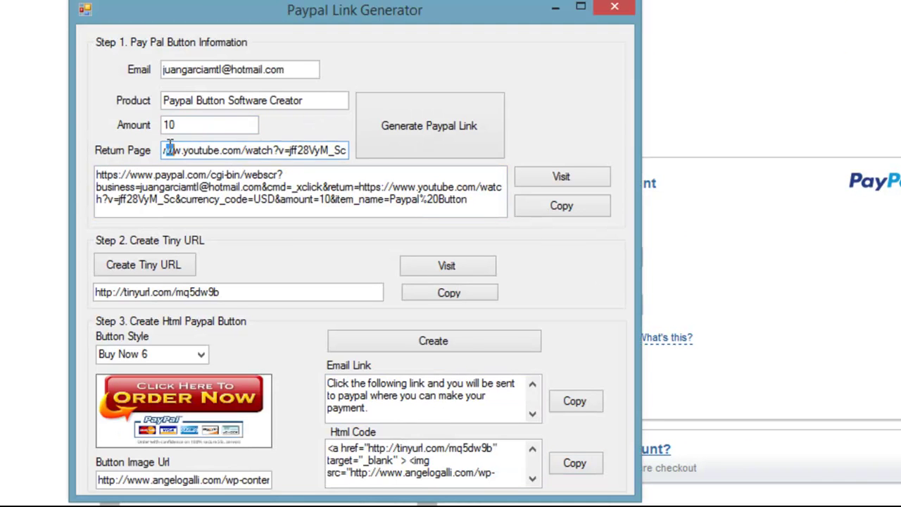
left_click_drag(165, 150, 349, 149)
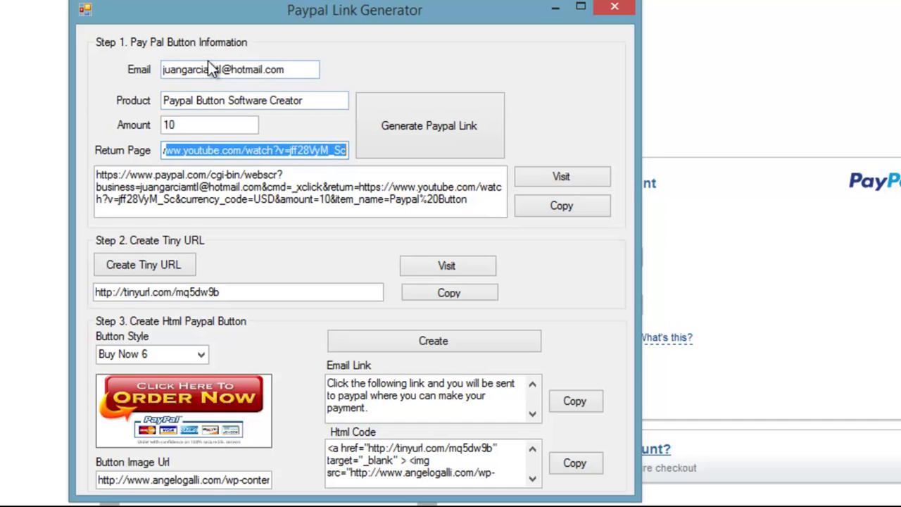
left_click_drag(220, 69, 161, 69)
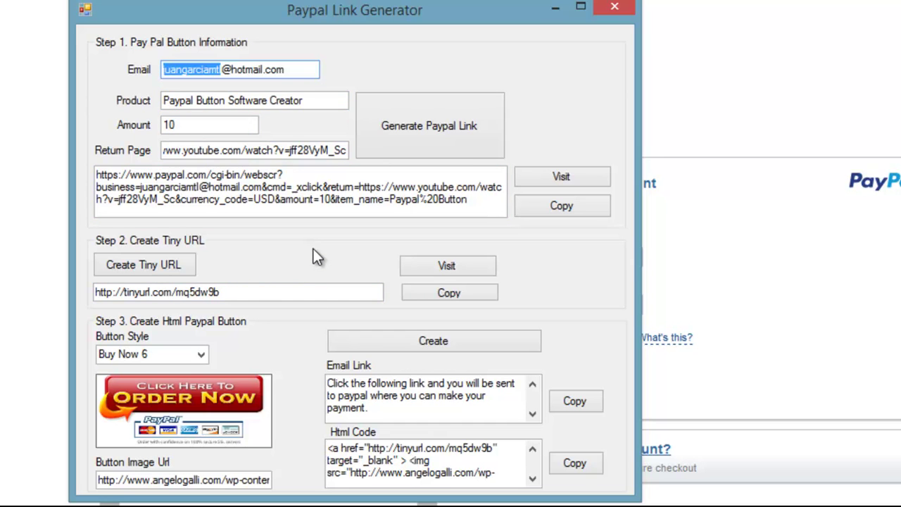
left_click_drag(195, 125, 144, 130)
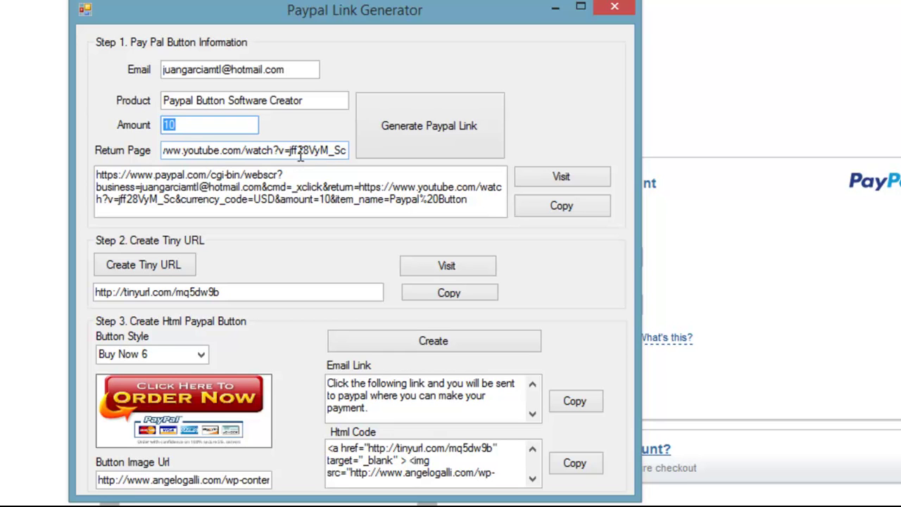
left_click(182, 150)
left_click_drag(182, 150, 355, 150)
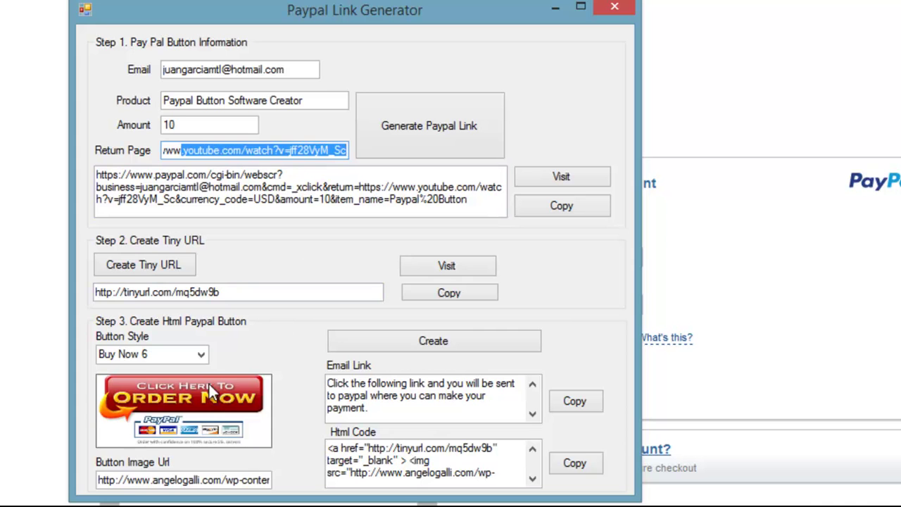
- Try the Buy Now 7 button style and highlight its button image address
left_click(201, 354)
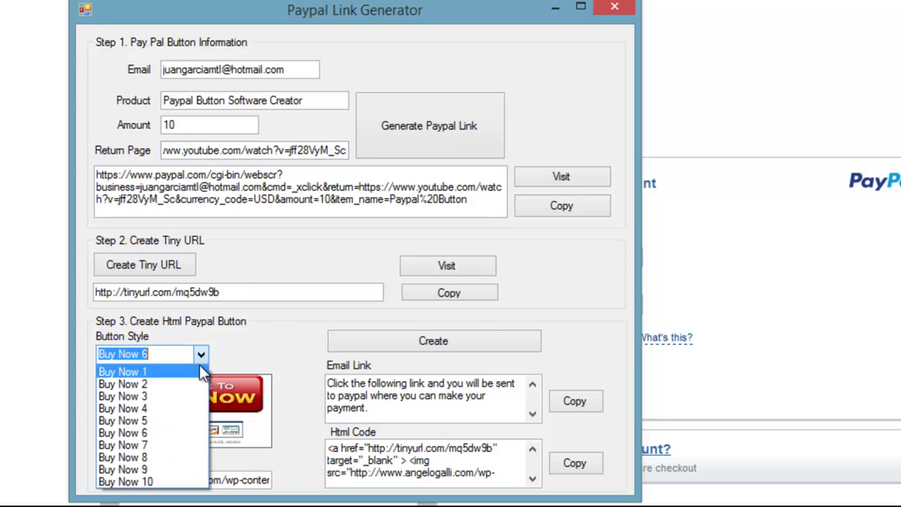
left_click(167, 447)
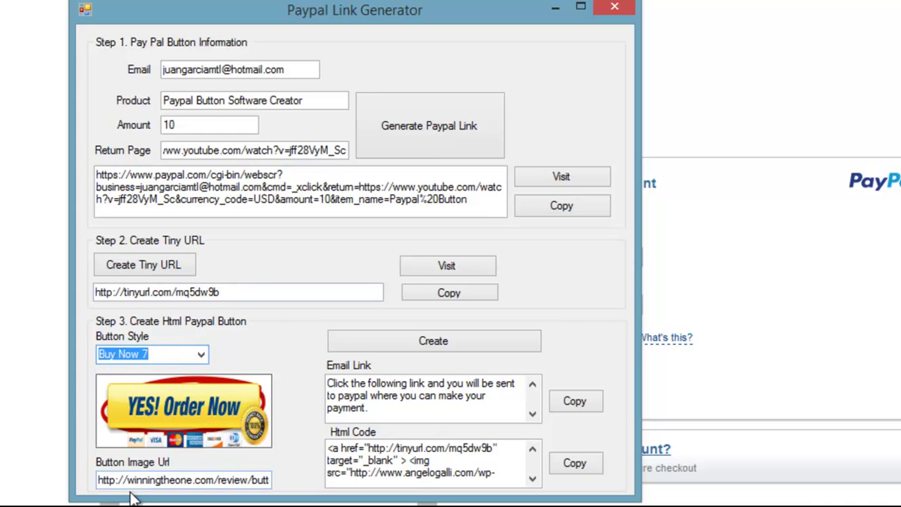
left_click_drag(100, 481, 301, 484)
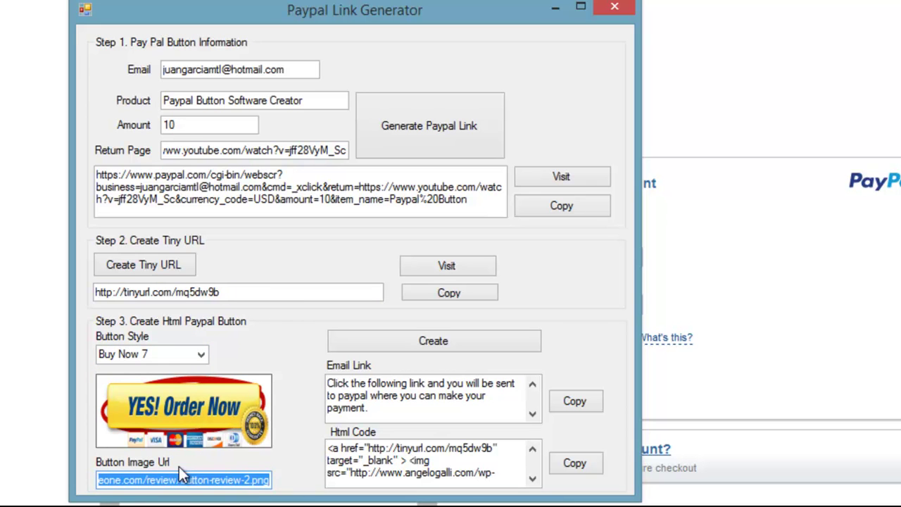
- Switch to the Buy Now 8 ORDER NOW! style and highlight its masterresellrights image address
left_click(199, 356)
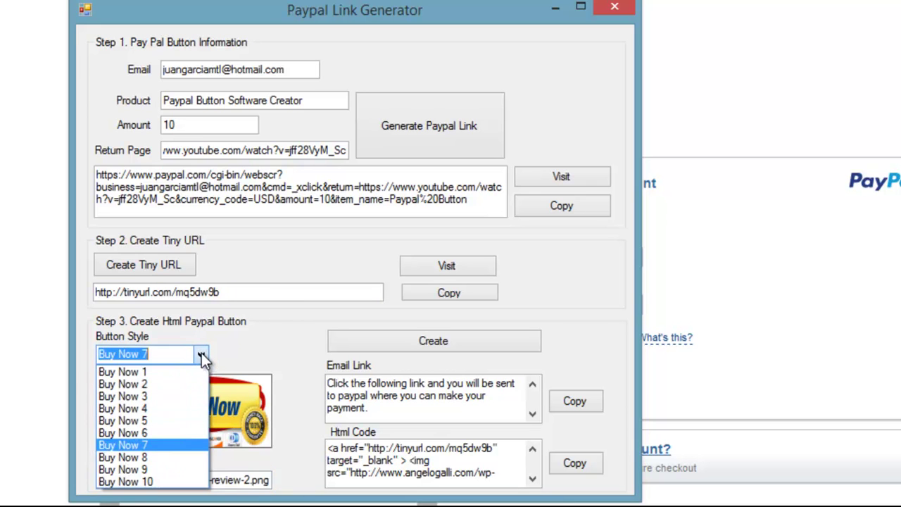
left_click(148, 457)
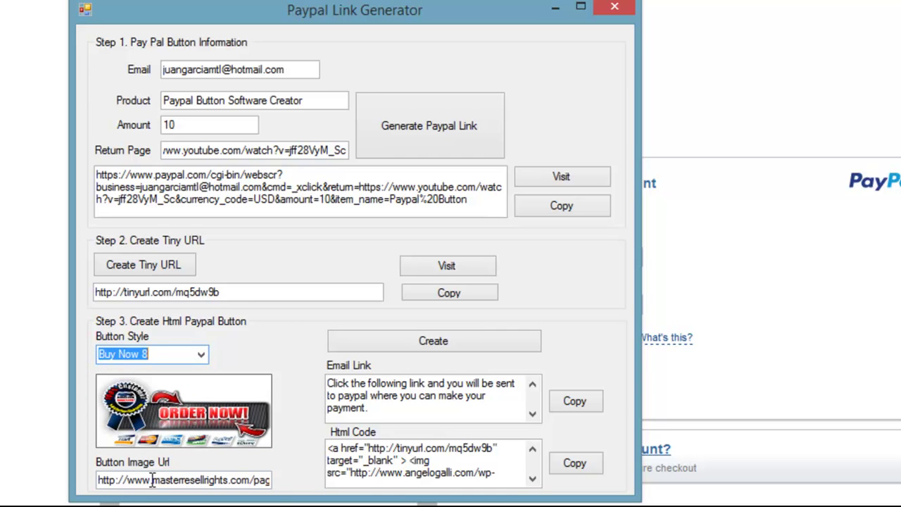
left_click_drag(100, 479, 287, 471)
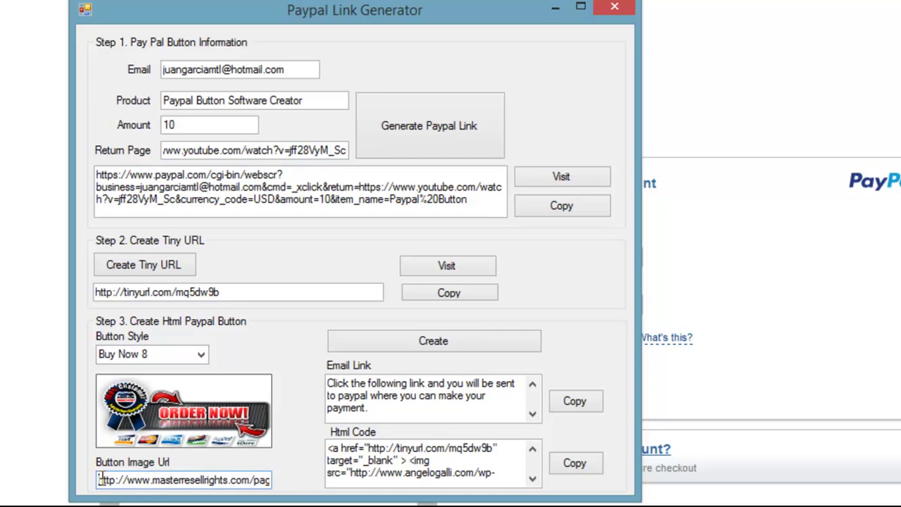